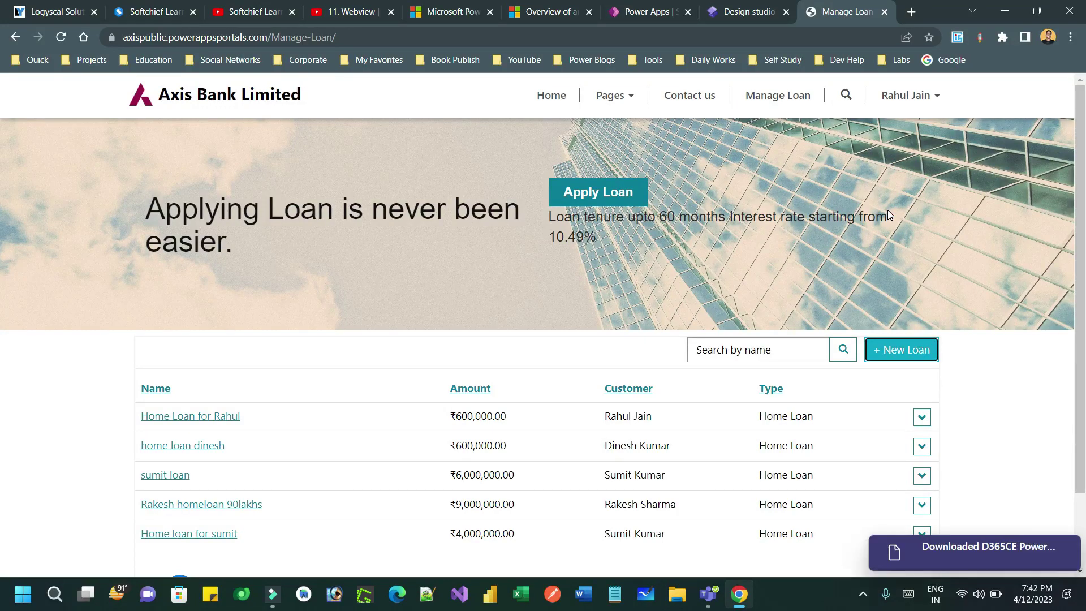
# Start a new loan and pick the customer from page 2 of the Customer lookup
pyautogui.click(977, 215)
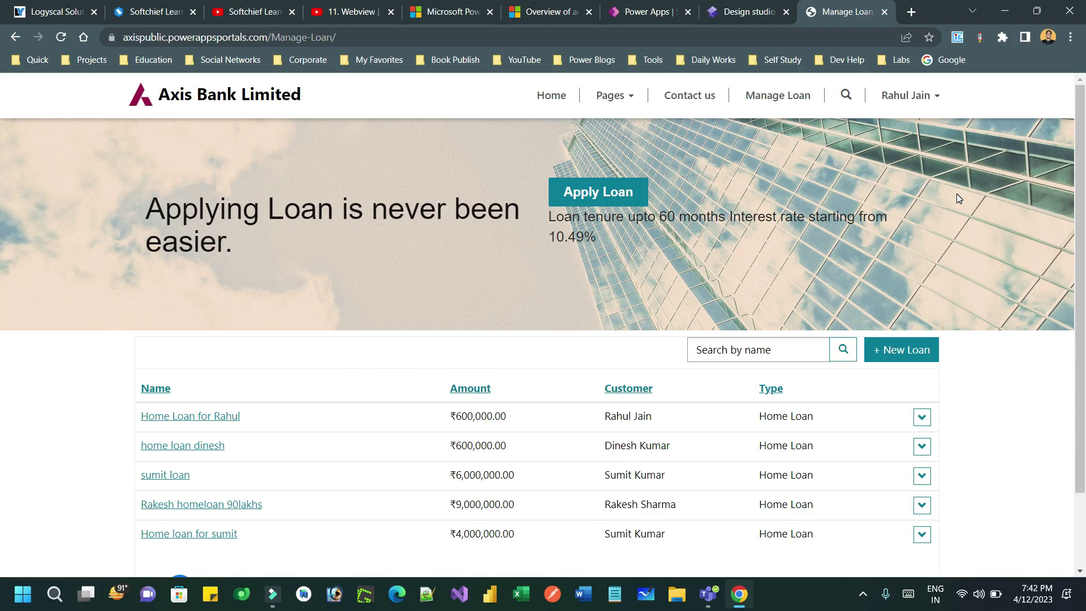
pyautogui.scroll(-2, 956, 194)
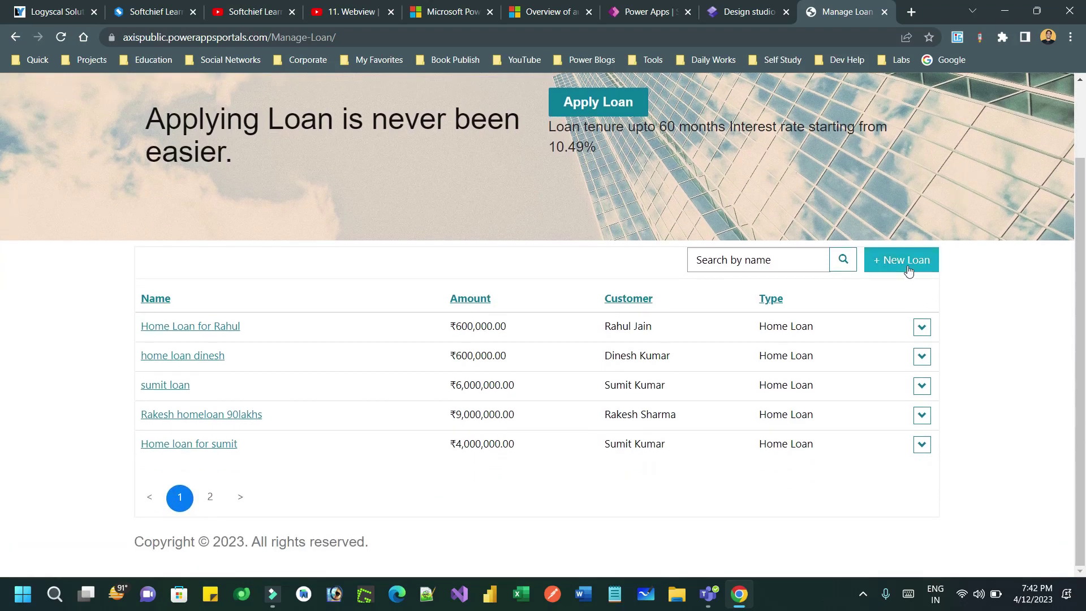
pyautogui.click(907, 266)
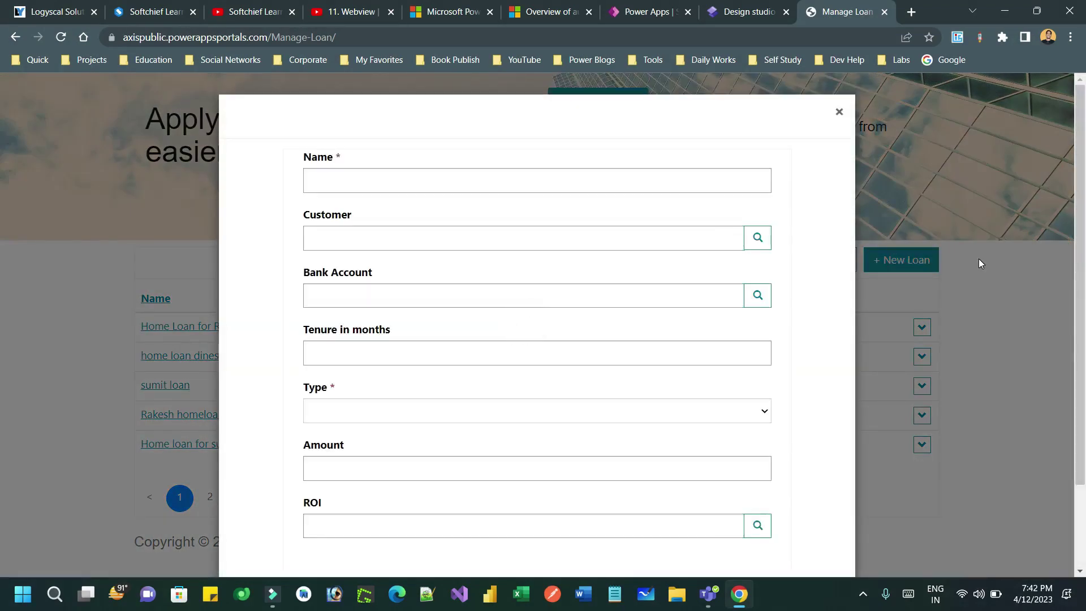
pyautogui.click(758, 237)
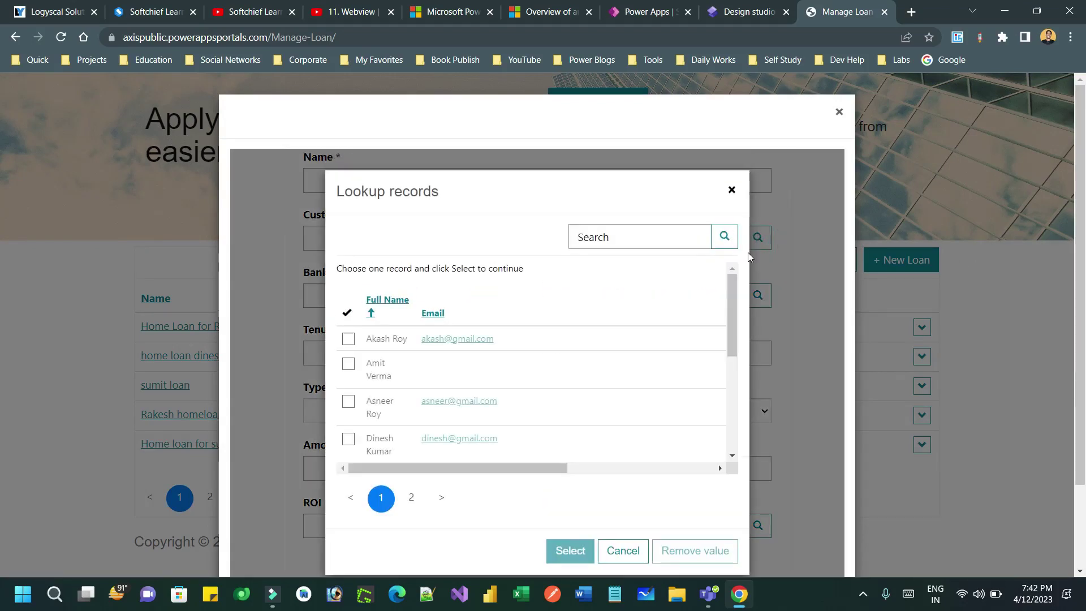
pyautogui.scroll(-6, 636, 351)
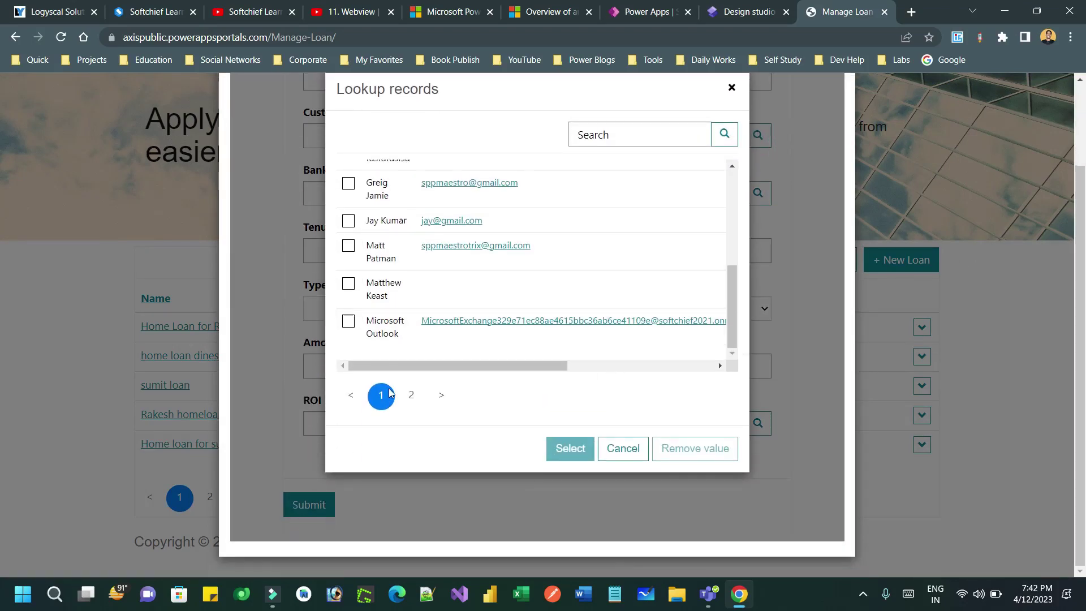
pyautogui.click(411, 396)
pyautogui.scroll(-3, 415, 298)
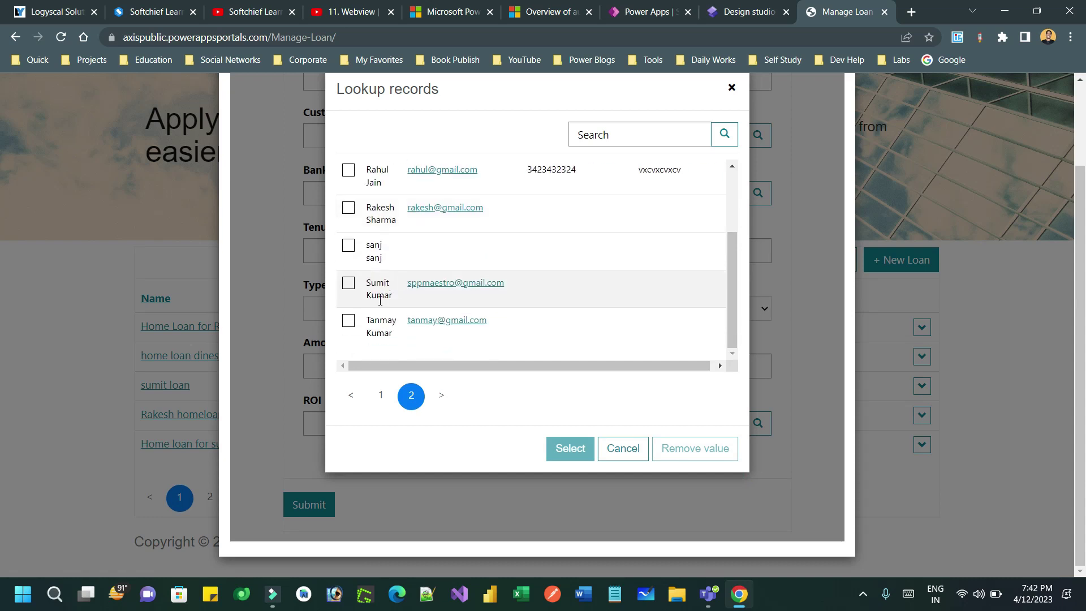
pyautogui.click(348, 284)
pyautogui.click(570, 448)
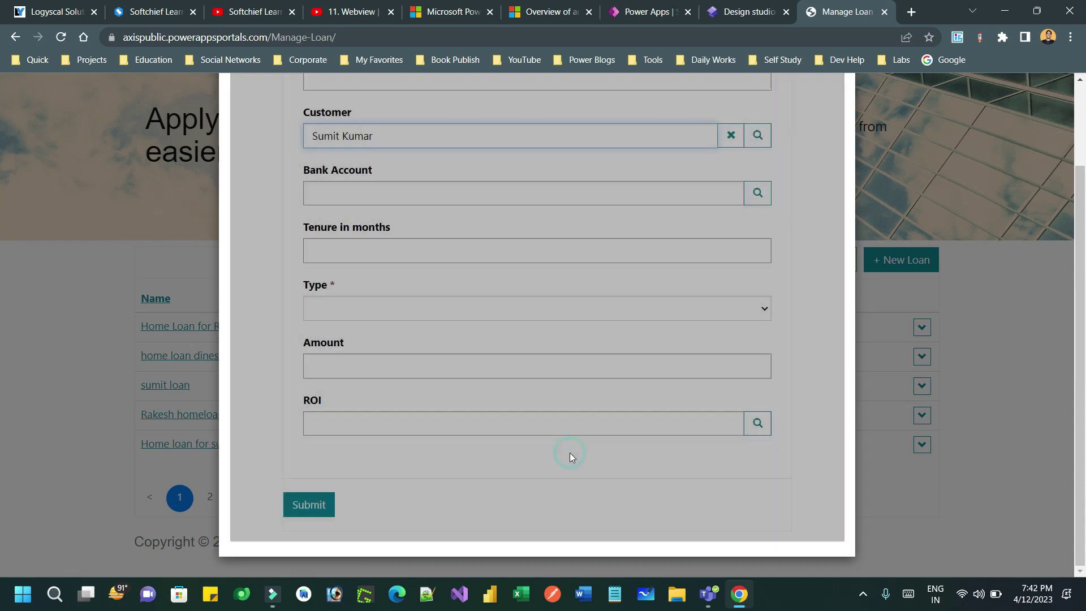
pyautogui.scroll(2, 497, 193)
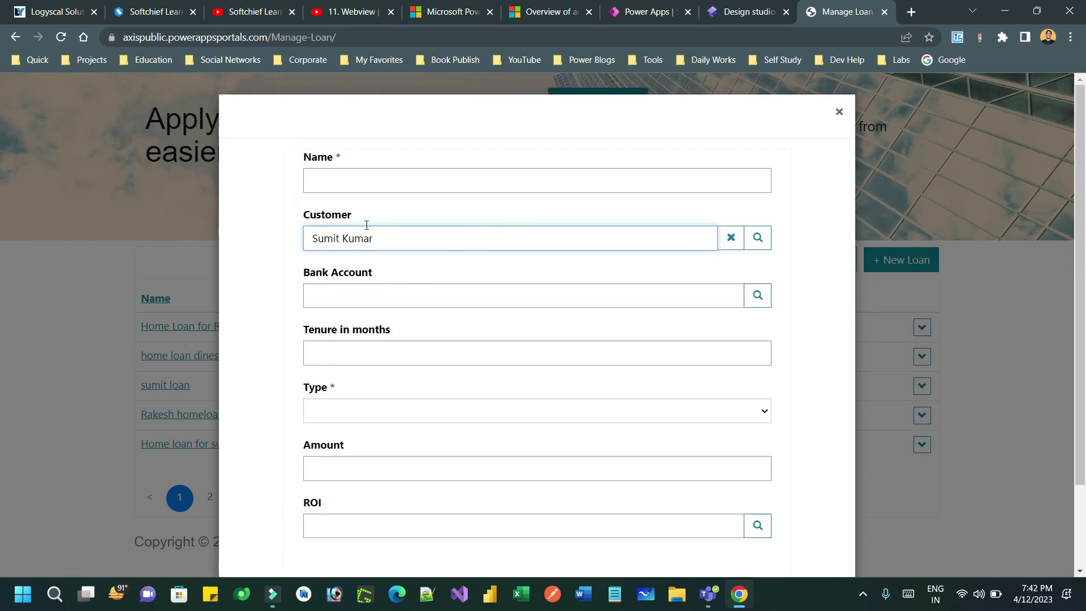
# Check the Bank Account lookup, which lists every customer's accounts, and dismiss it
pyautogui.moveTo(285, 273); pyautogui.dragTo(373, 273)
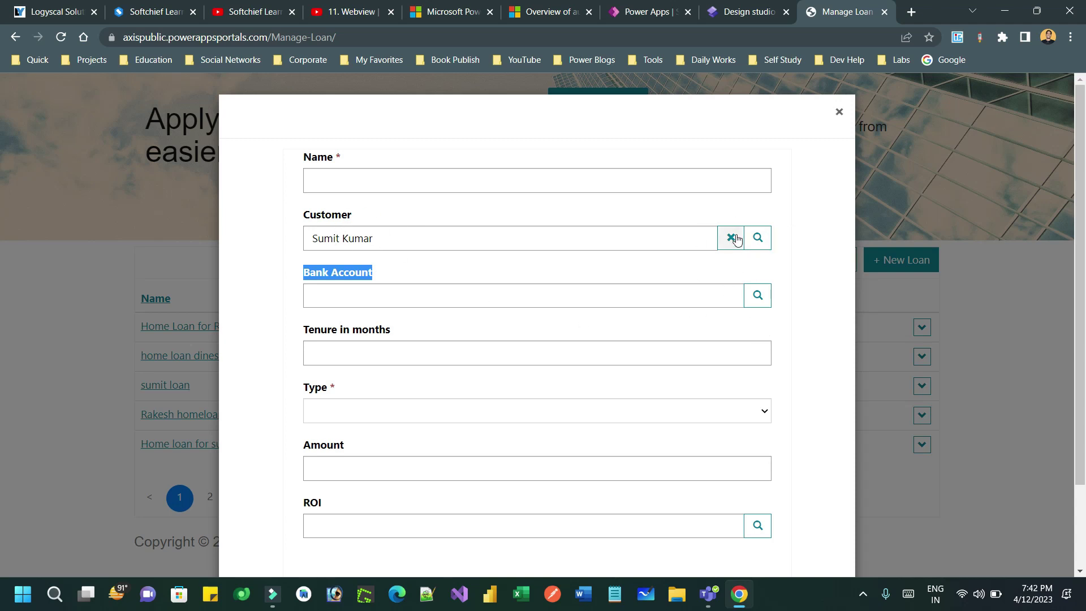
pyautogui.click(758, 303)
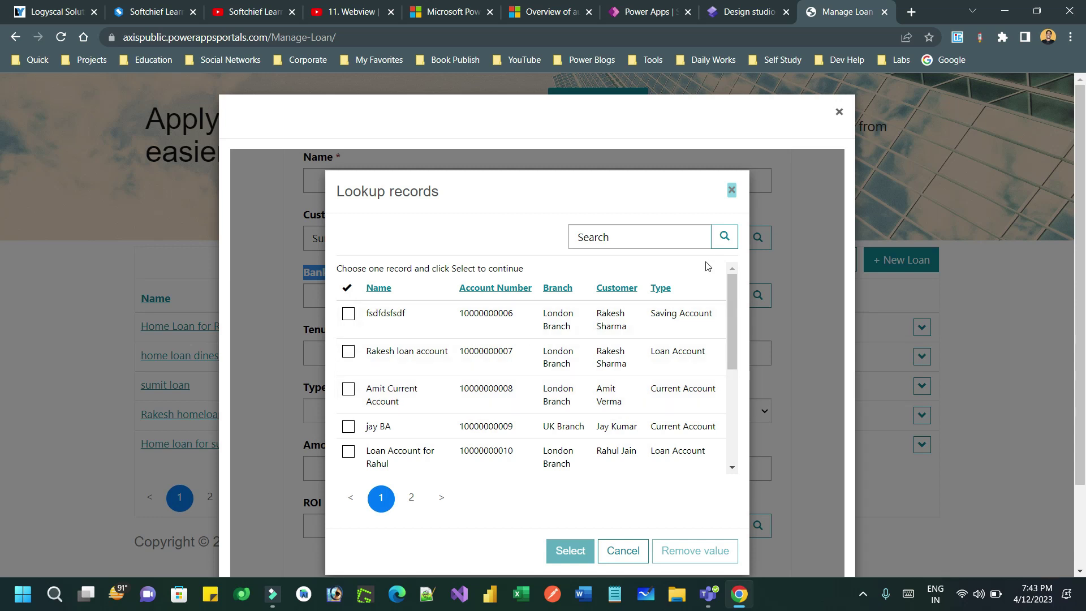
pyautogui.click(731, 190)
# Close the New Loan form, reopen a fresh one, close it again, and return to Power Apps
pyautogui.click(838, 113)
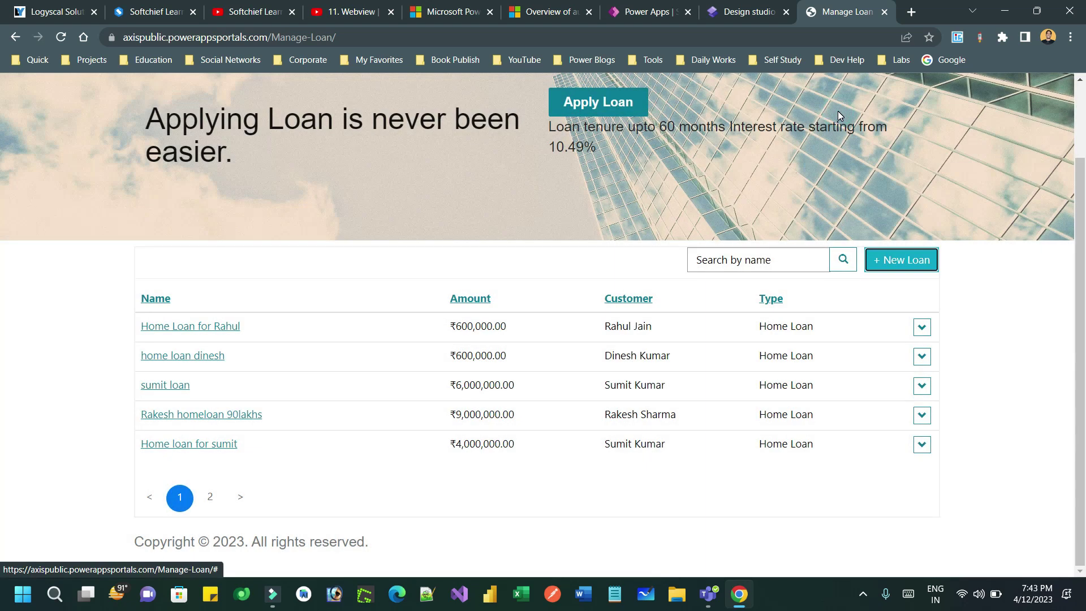
pyautogui.click(885, 262)
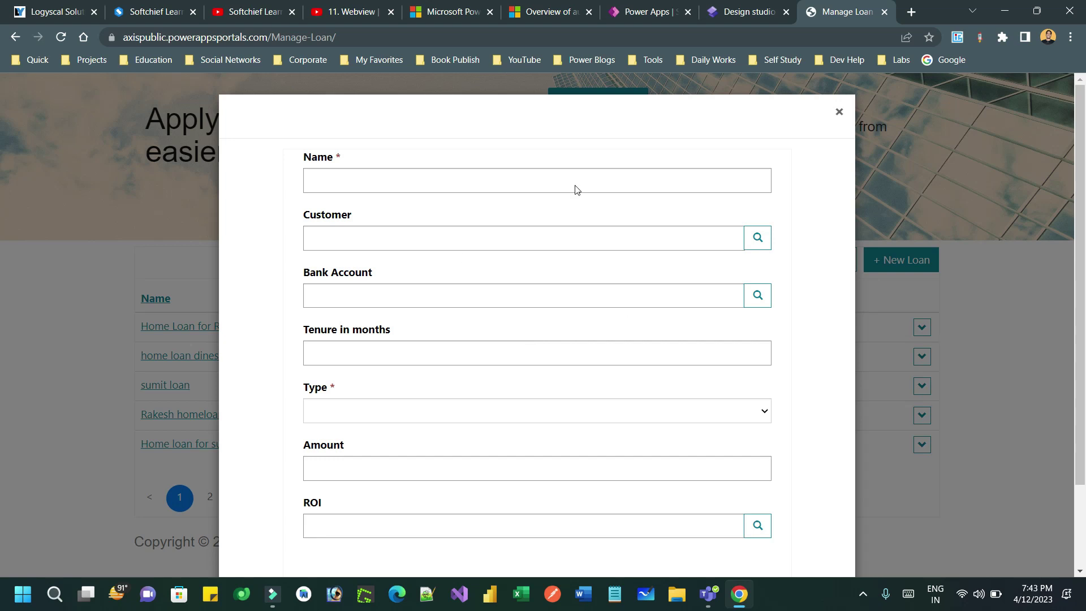
pyautogui.click(839, 112)
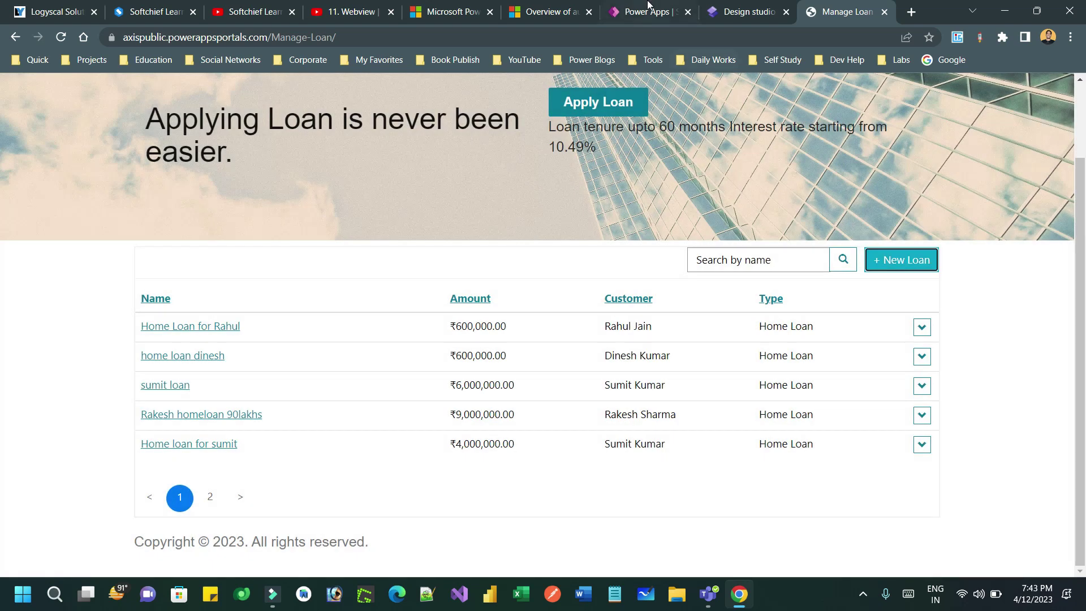
pyautogui.click(650, 12)
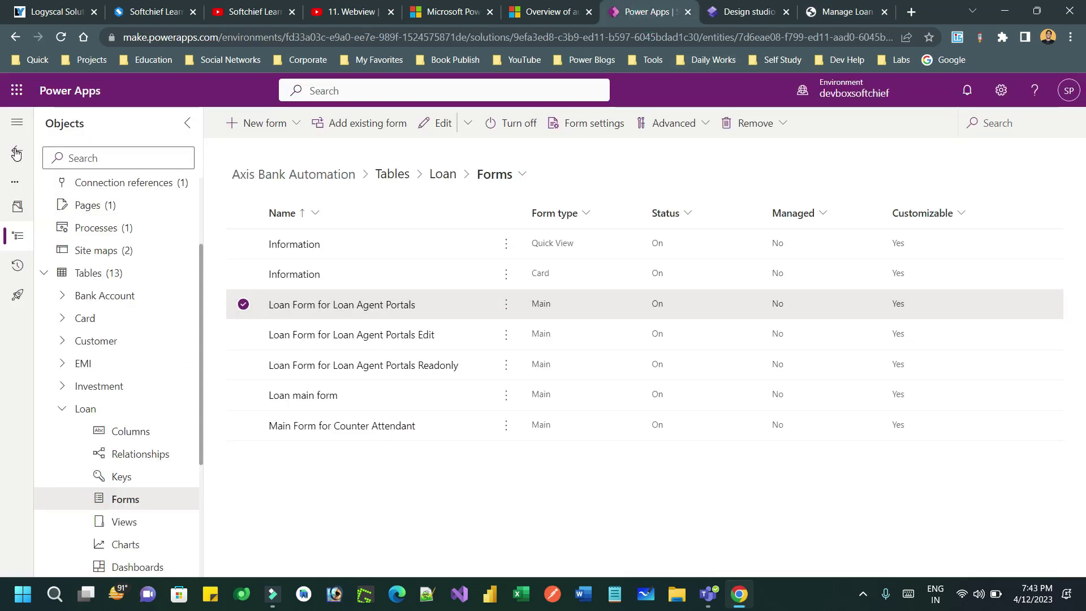
# Launch the Portal Management app from the Apps list on make.powerapps.com in a new tab
pyautogui.click(910, 11)
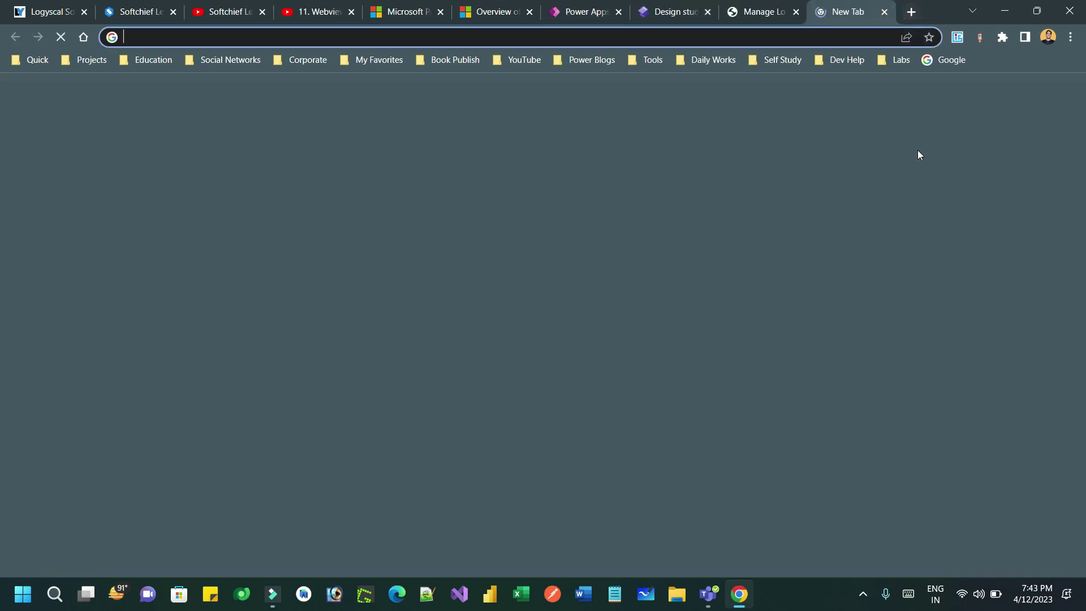
pyautogui.write('make.powerapps.com')
pyautogui.press('Return')
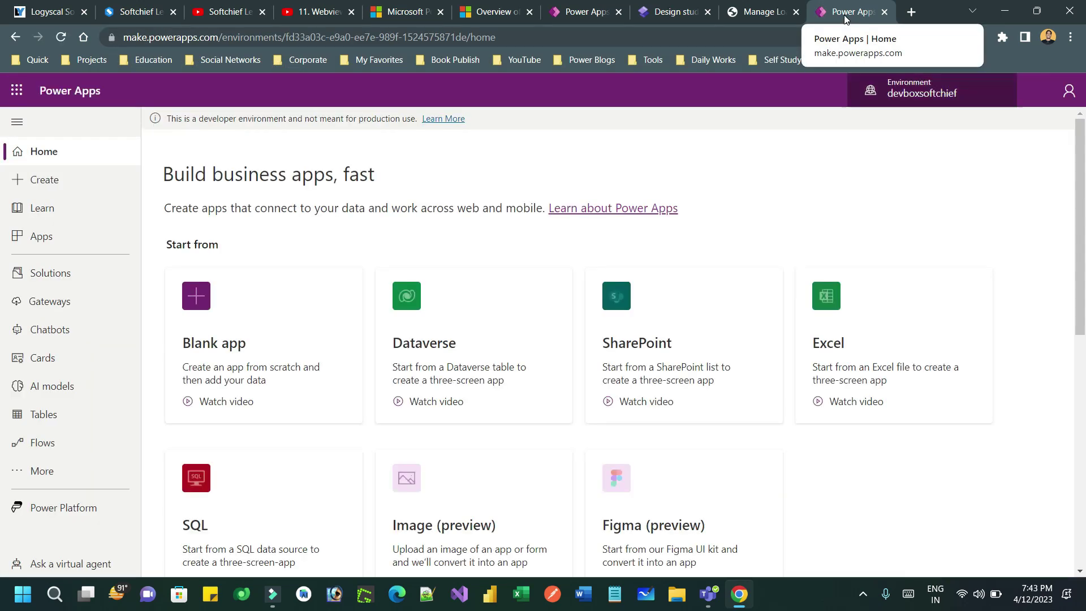
pyautogui.click(57, 240)
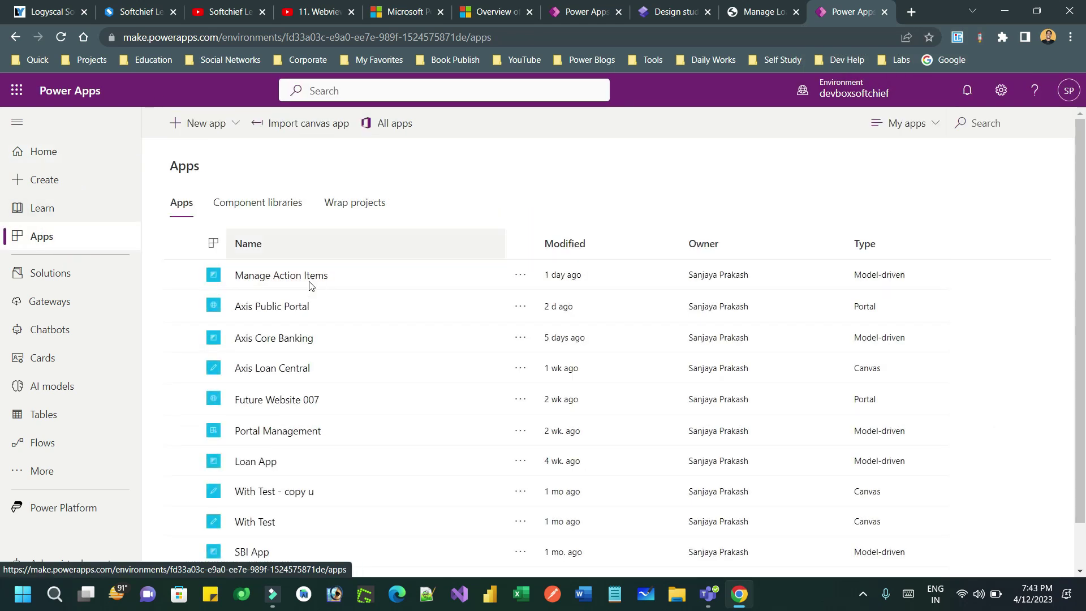
pyautogui.click(277, 432)
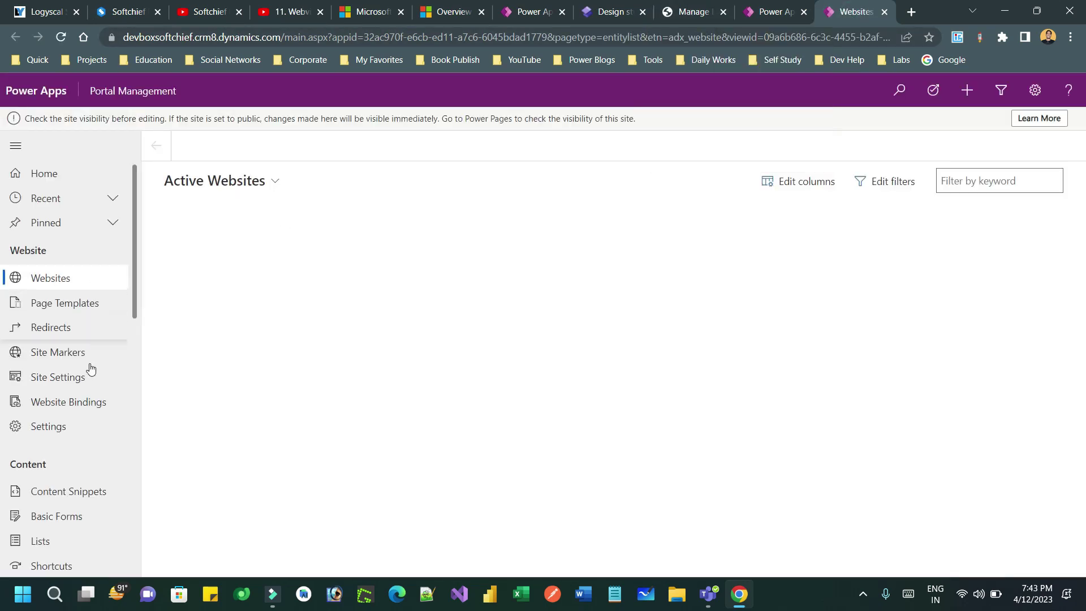
# Open the 'Loan Create Basic Form for Loan Agent' record from the Basic Forms list
pyautogui.scroll(-2, 80, 446)
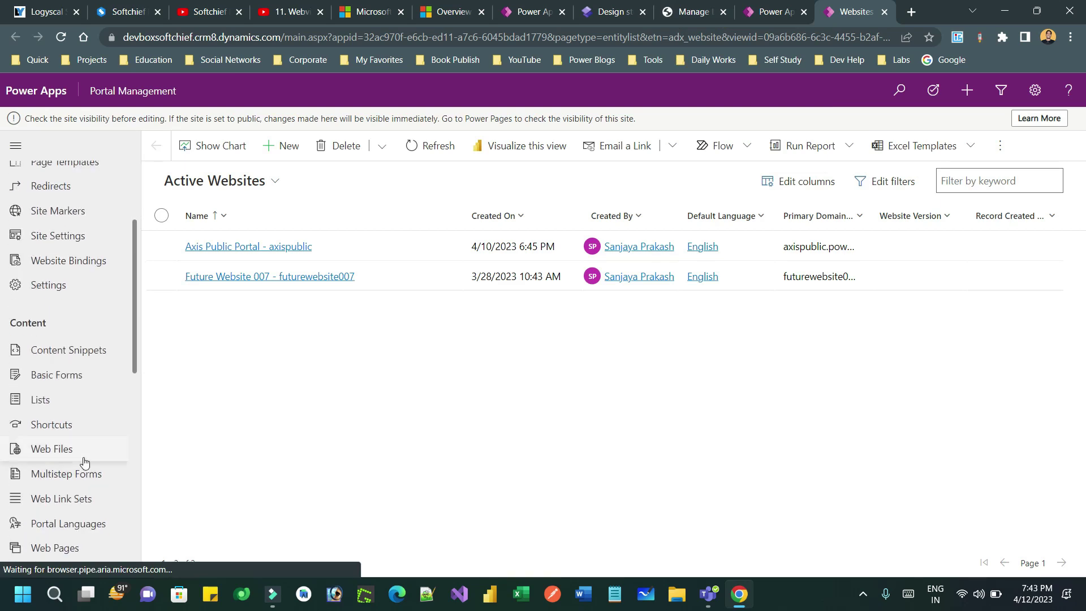
pyautogui.click(77, 385)
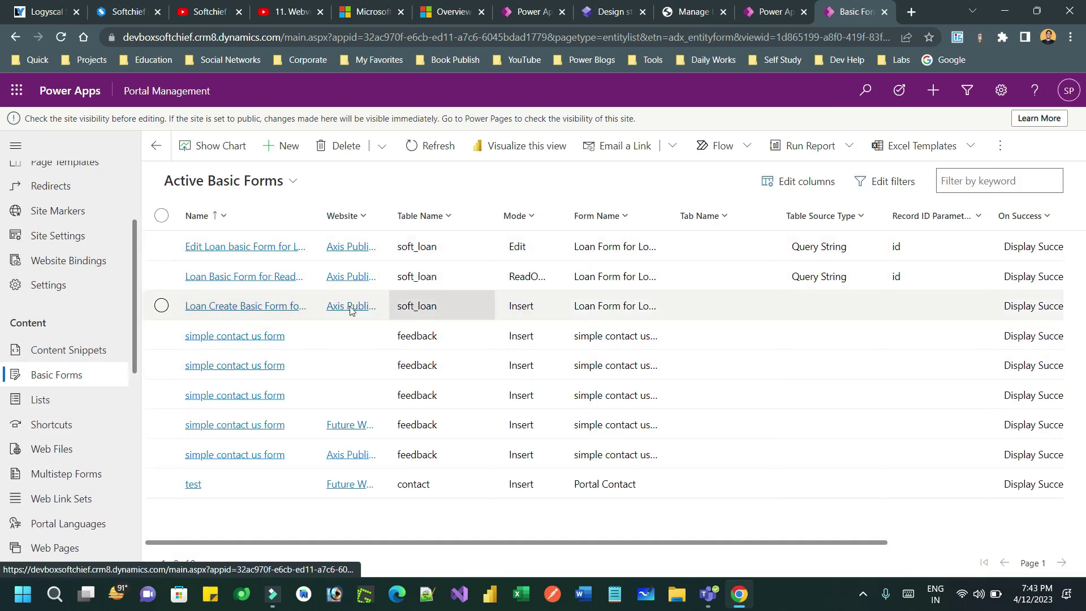
pyautogui.click(283, 305)
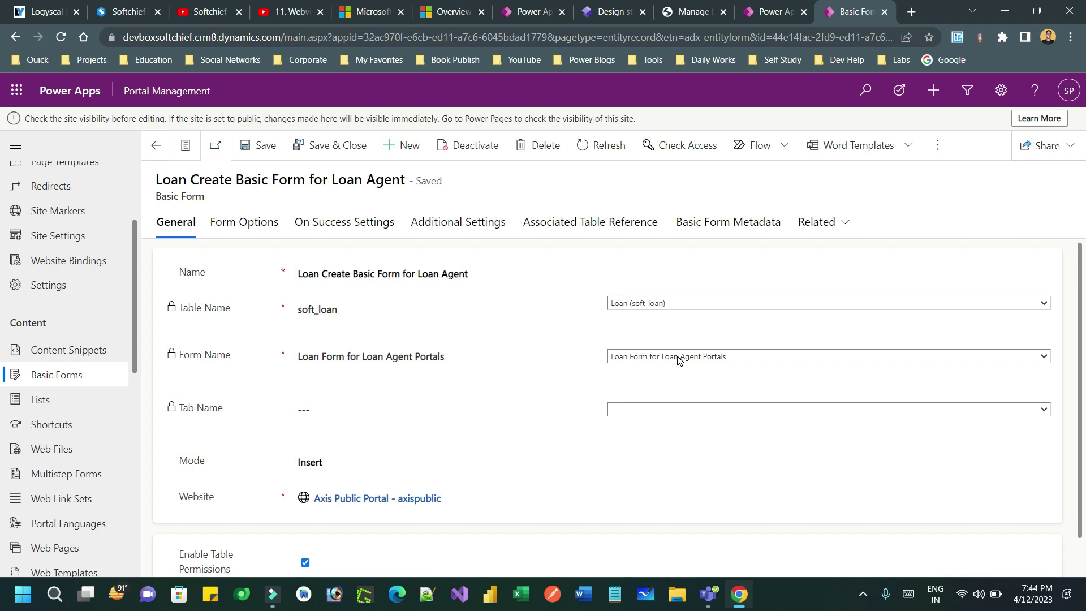
pyautogui.click(757, 16)
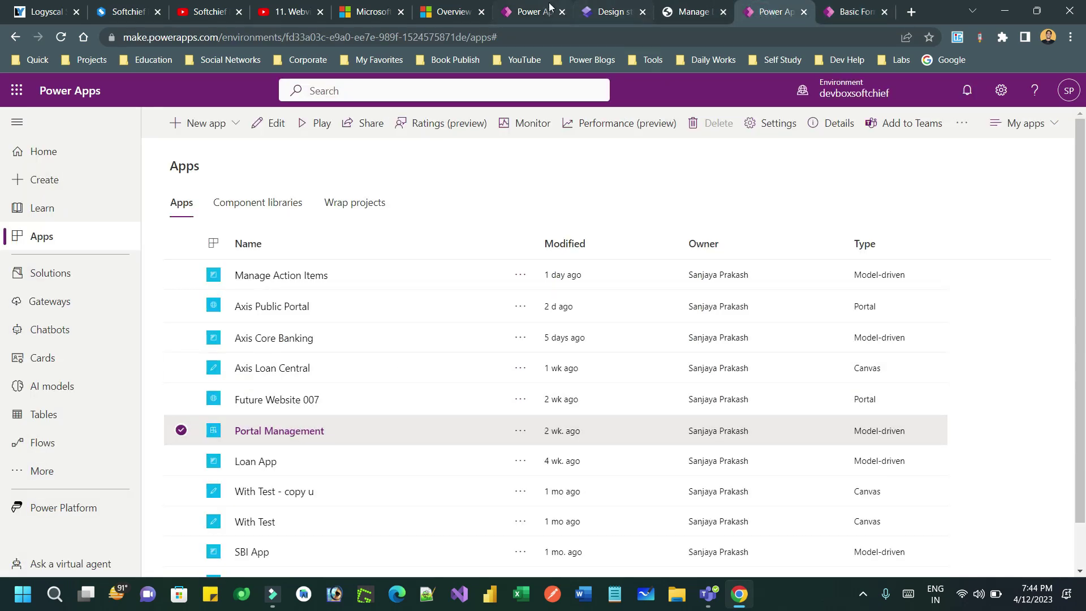
# Open the Loan Form for Loan Agent Portals for editing in a new tab
pyautogui.click(532, 12)
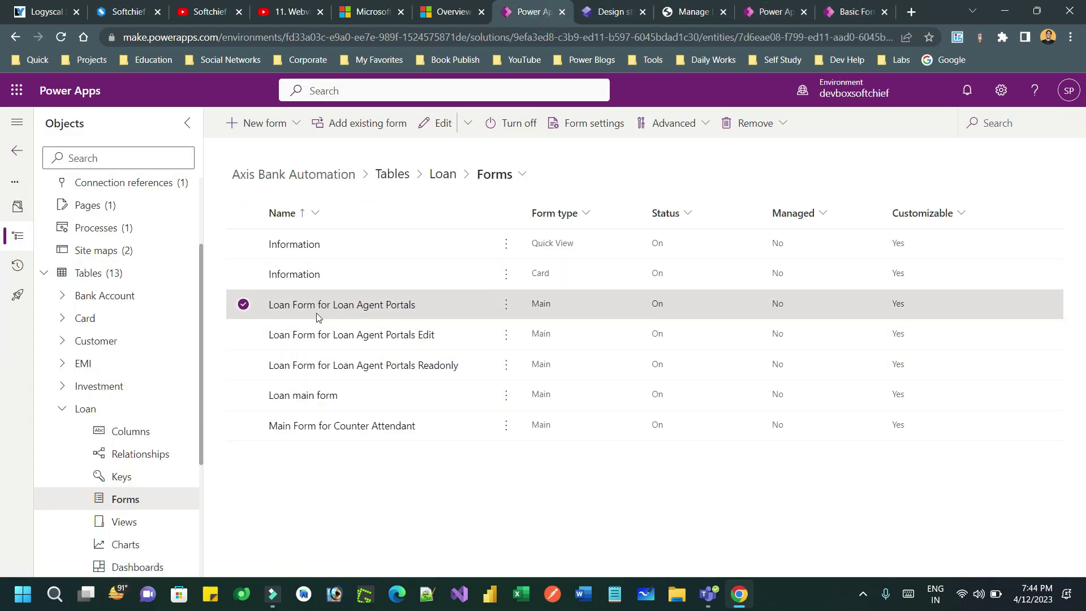
pyautogui.click(512, 308)
pyautogui.moveTo(611, 334)
pyautogui.click(689, 357)
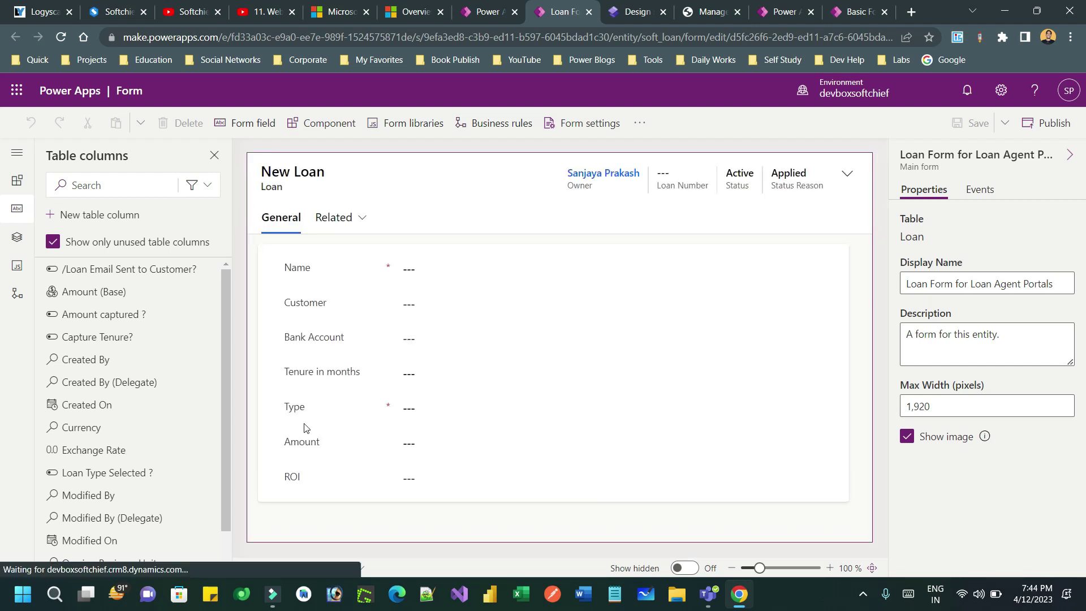
# Filter Bank Account by related rows via Customer (Loans) and Customer (Bank Accounts), then publish
pyautogui.click(320, 348)
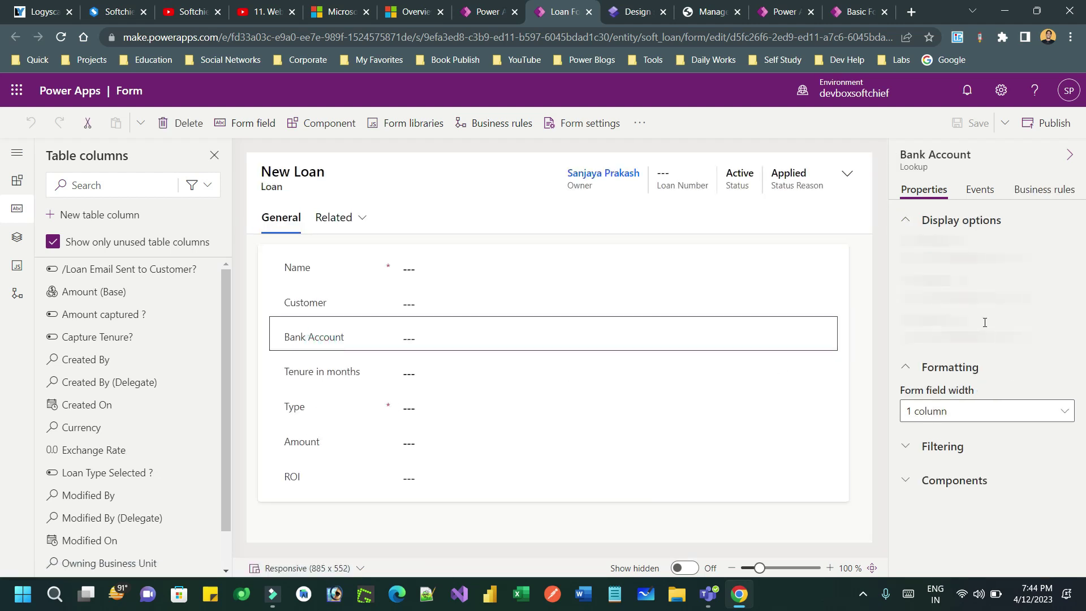
pyautogui.scroll(-5, 972, 424)
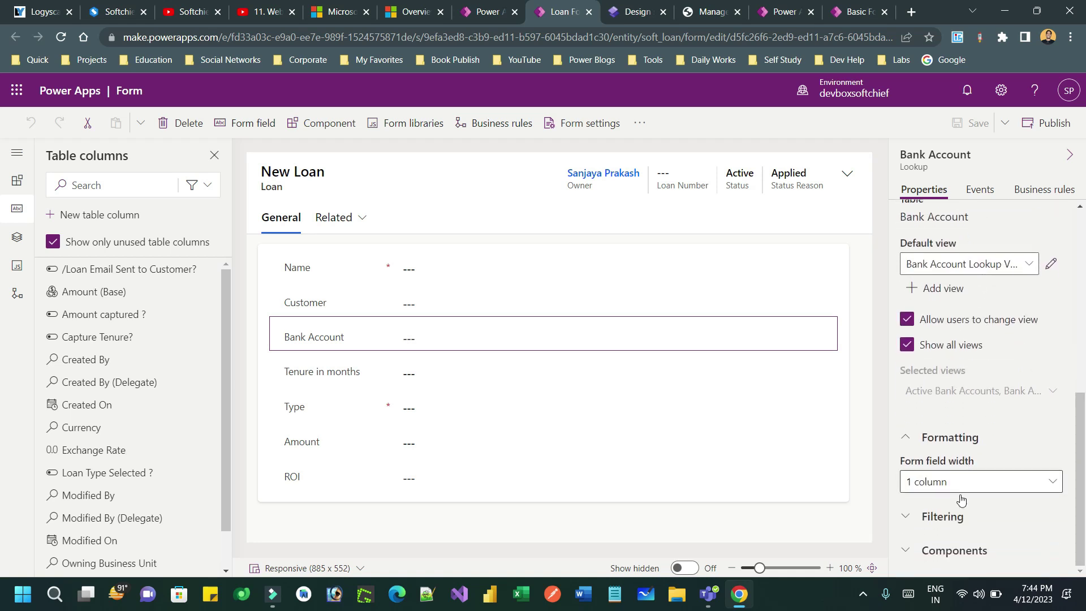
pyautogui.click(953, 517)
pyautogui.click(906, 519)
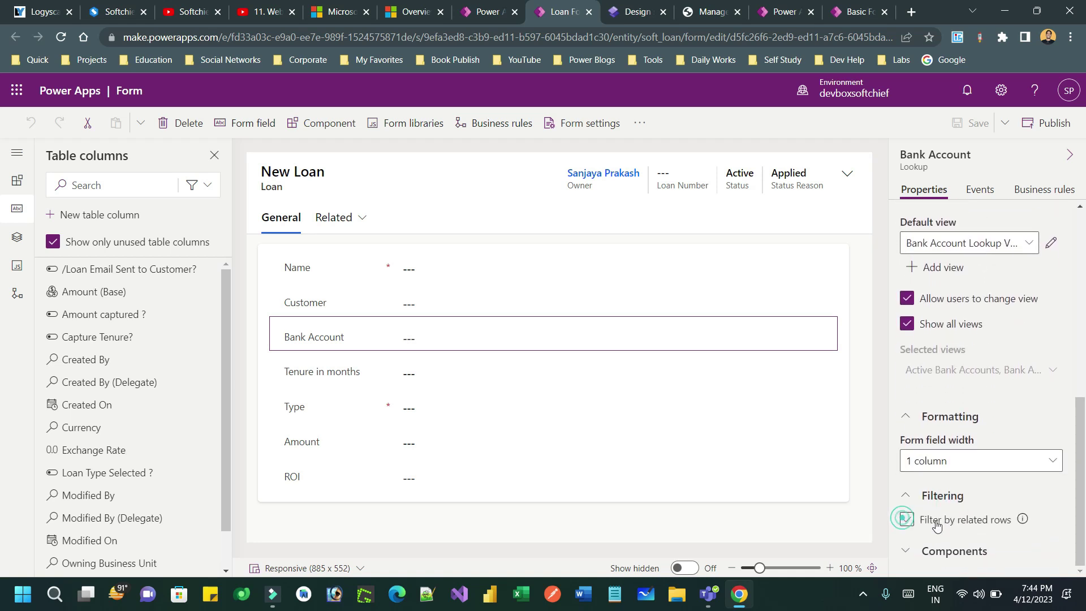
pyautogui.scroll(-3, 1011, 390)
pyautogui.click(982, 440)
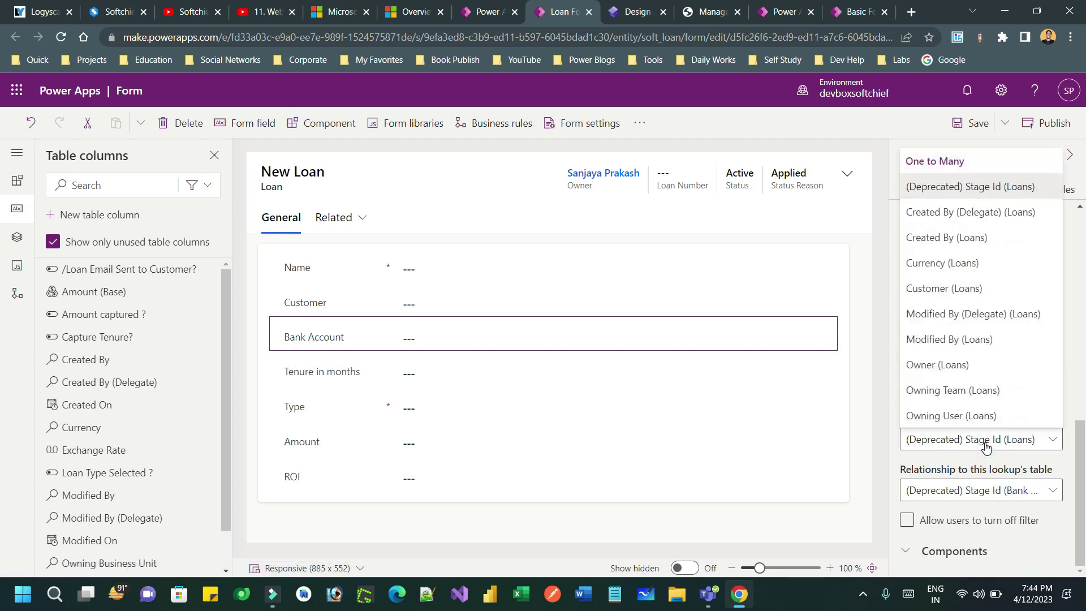
pyautogui.click(975, 289)
pyautogui.click(963, 492)
pyautogui.click(961, 536)
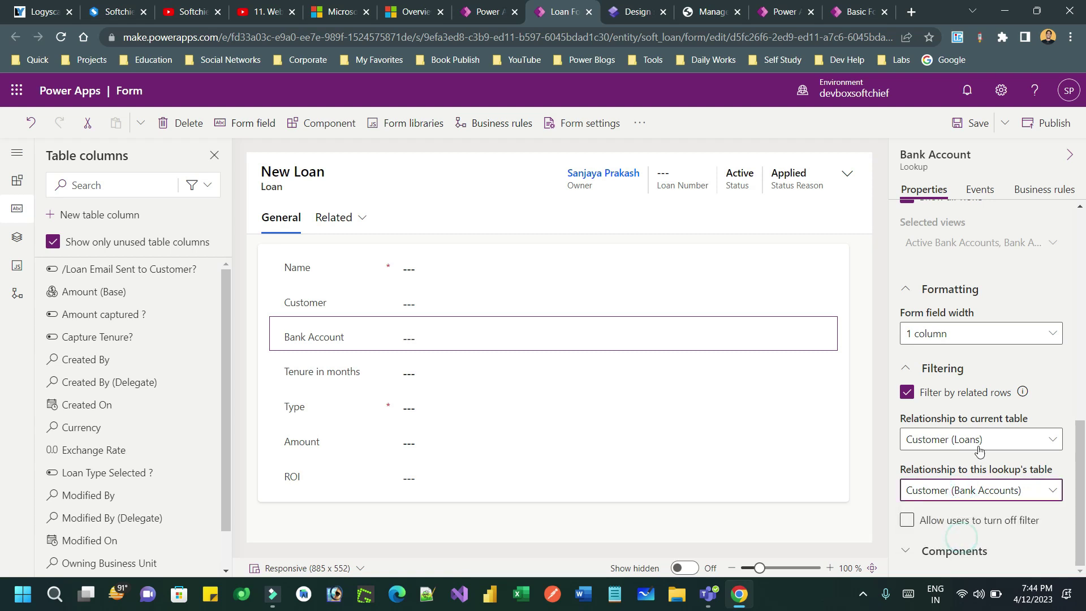
pyautogui.click(1046, 123)
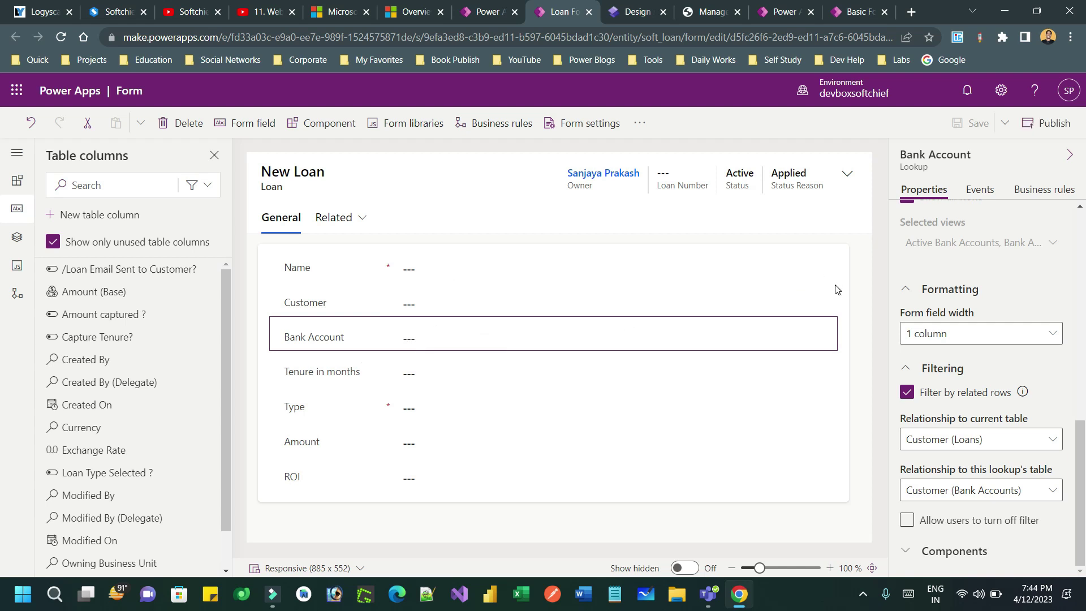
pyautogui.click(632, 12)
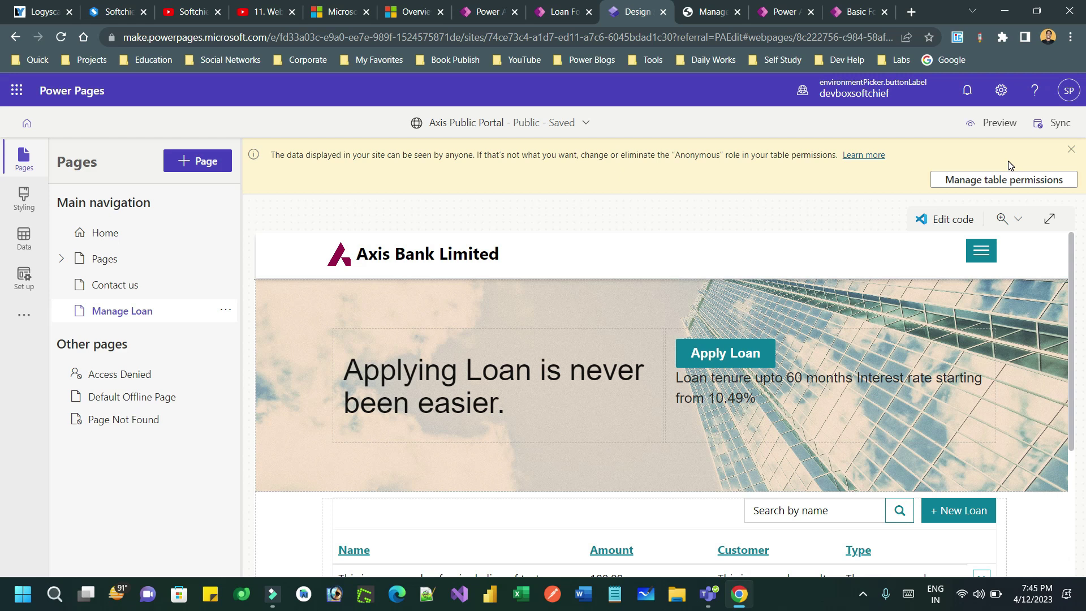
# Preview the Axis Public Portal live in Desktop mode
pyautogui.click(991, 122)
pyautogui.click(958, 153)
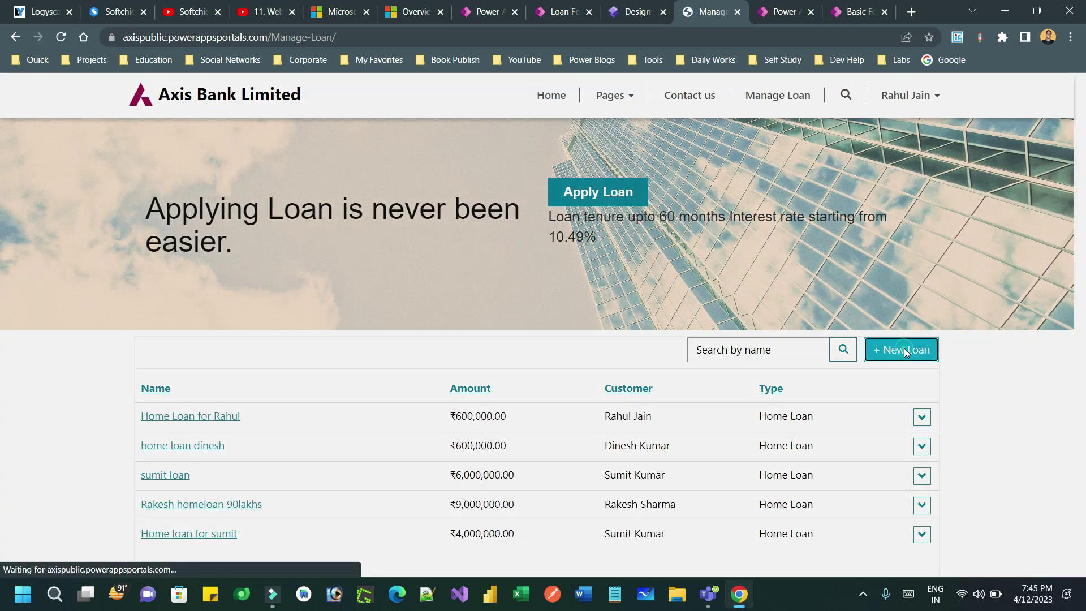
pyautogui.click(899, 351)
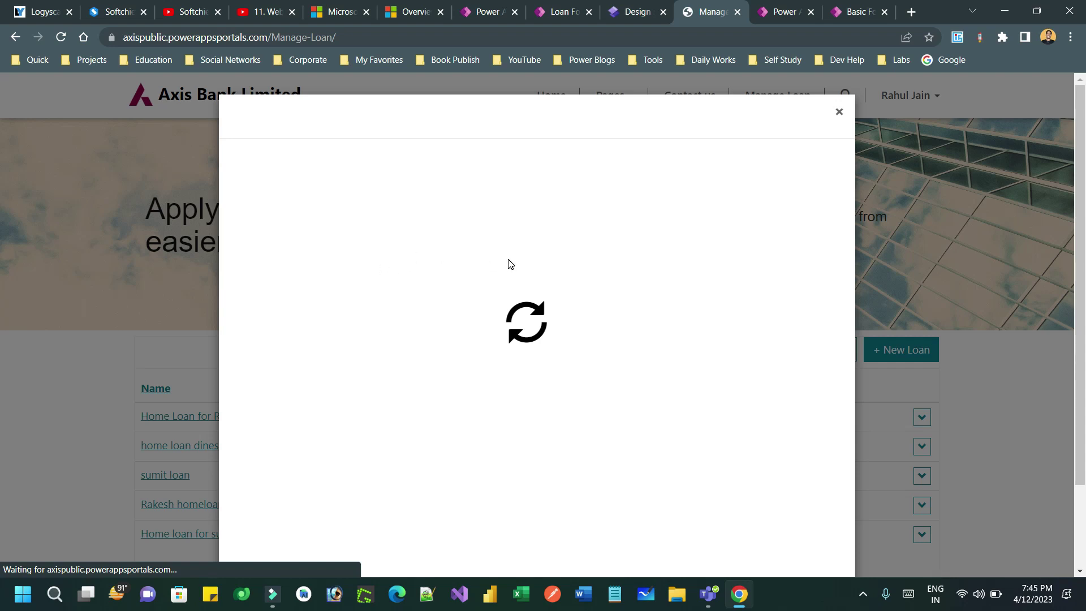
pyautogui.click(758, 238)
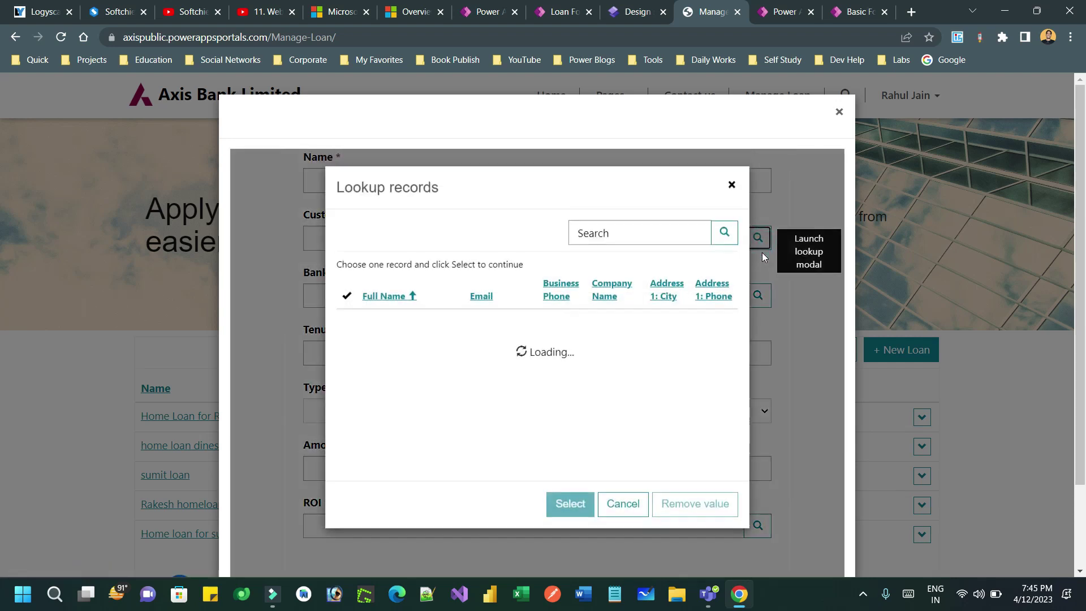
pyautogui.scroll(-5, 524, 354)
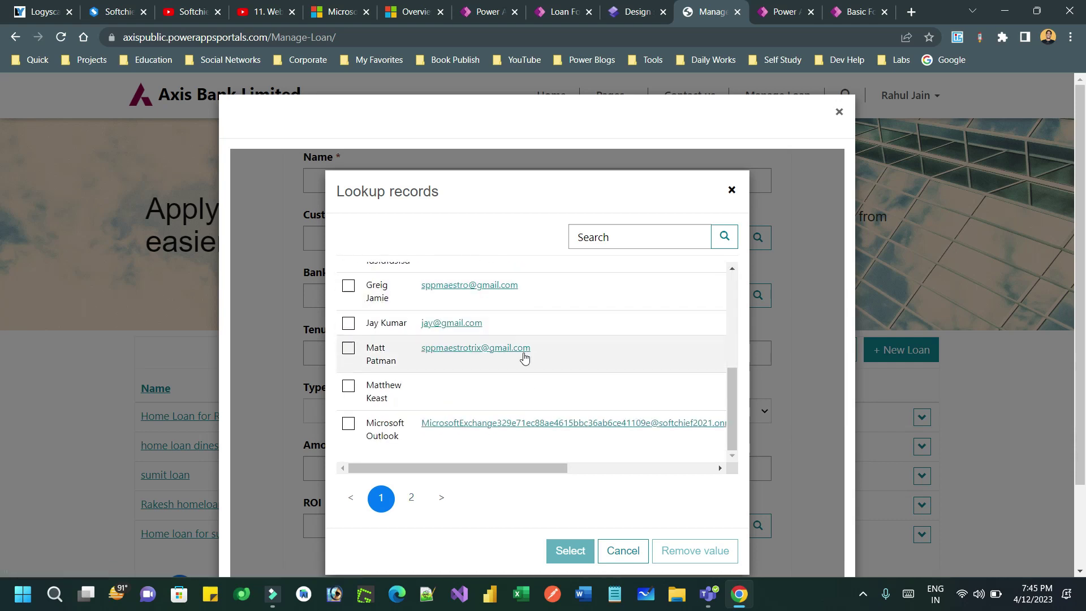
pyautogui.click(412, 395)
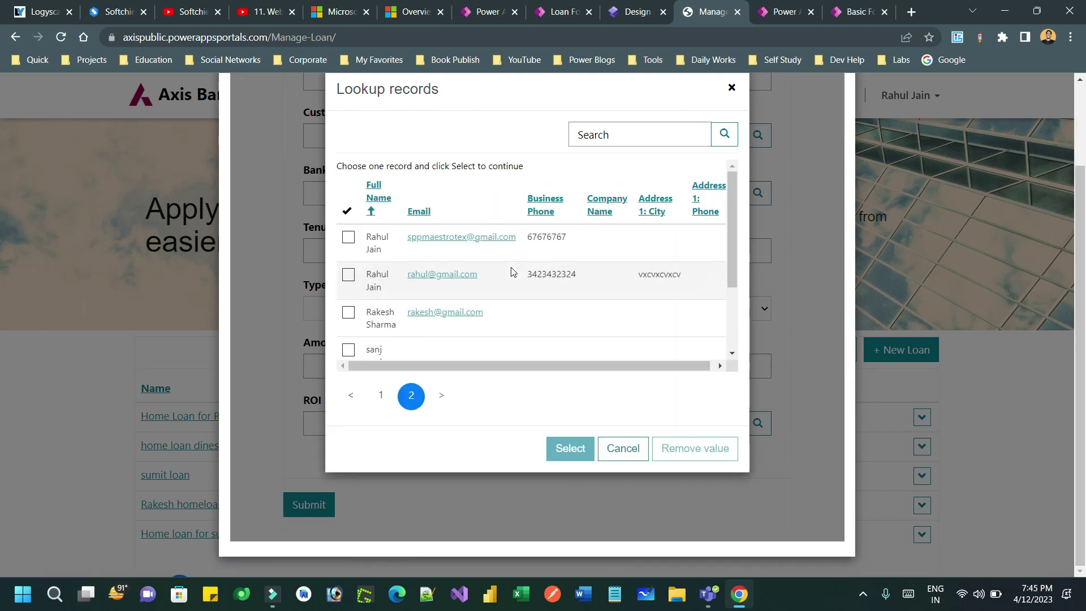
pyautogui.scroll(-2, 441, 273)
pyautogui.click(349, 283)
pyautogui.click(564, 449)
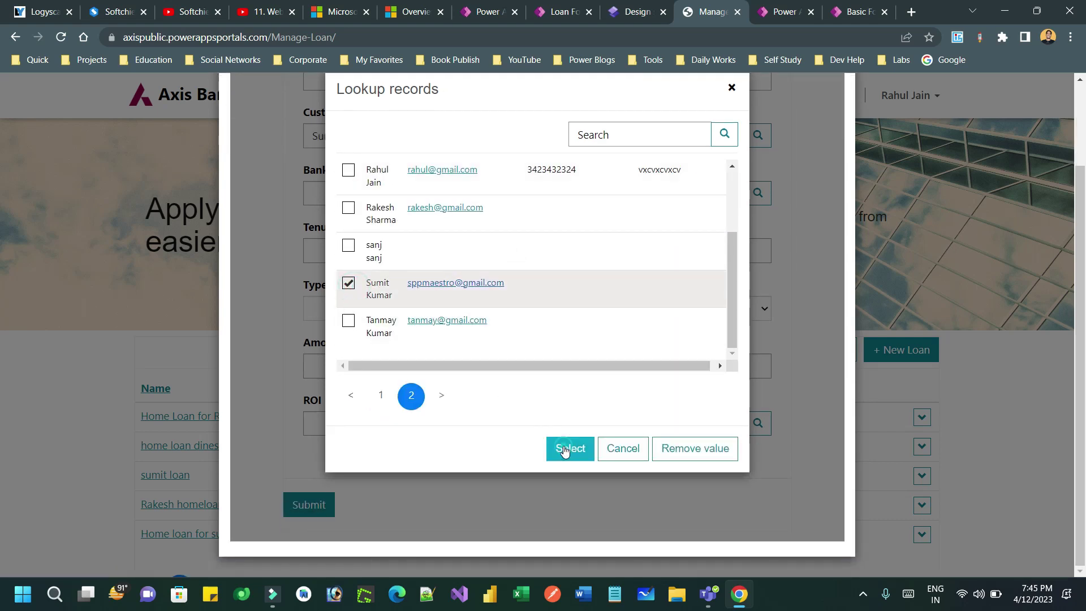
pyautogui.scroll(2, 724, 304)
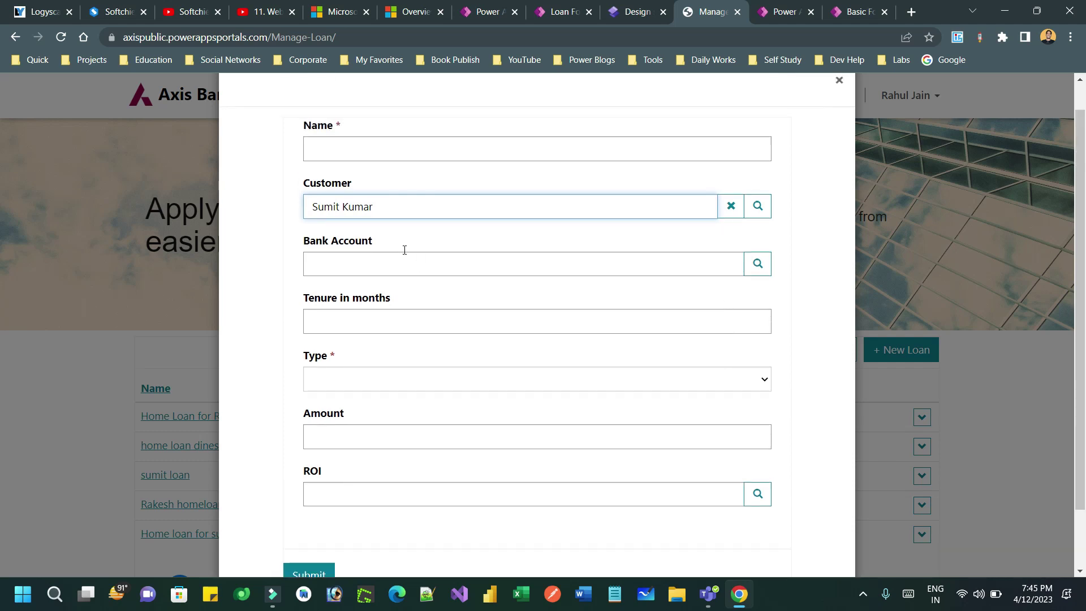
pyautogui.click(754, 270)
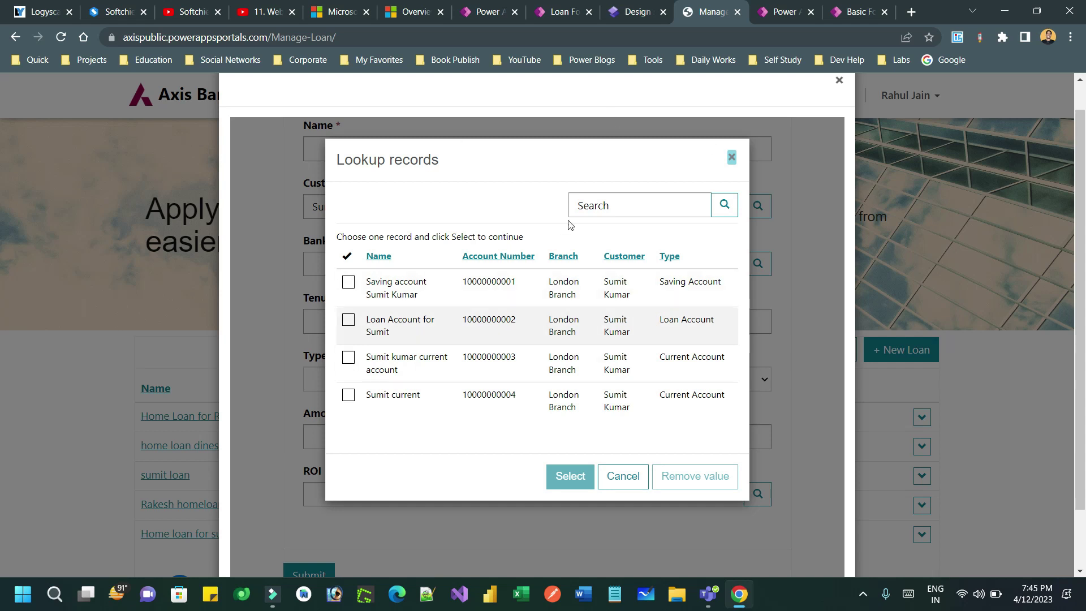
pyautogui.click(348, 320)
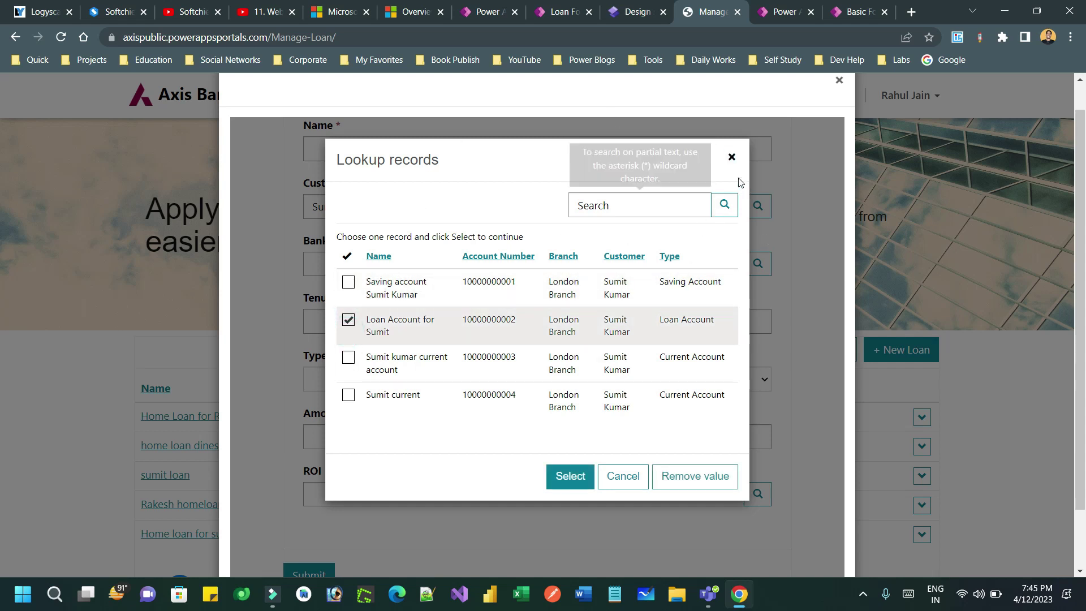
pyautogui.click(731, 157)
pyautogui.click(530, 260)
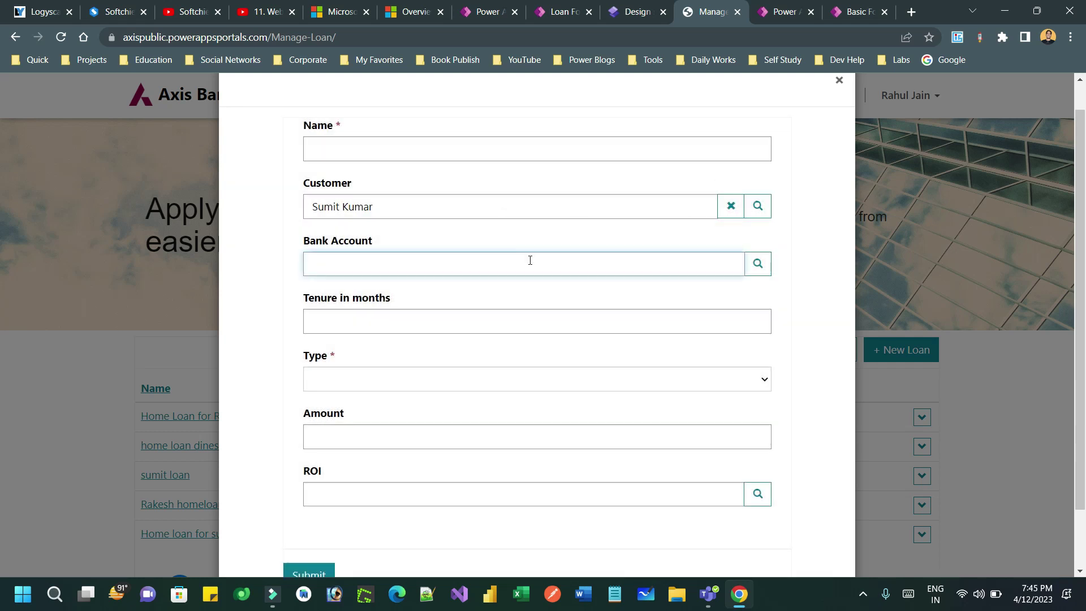
pyautogui.click(799, 231)
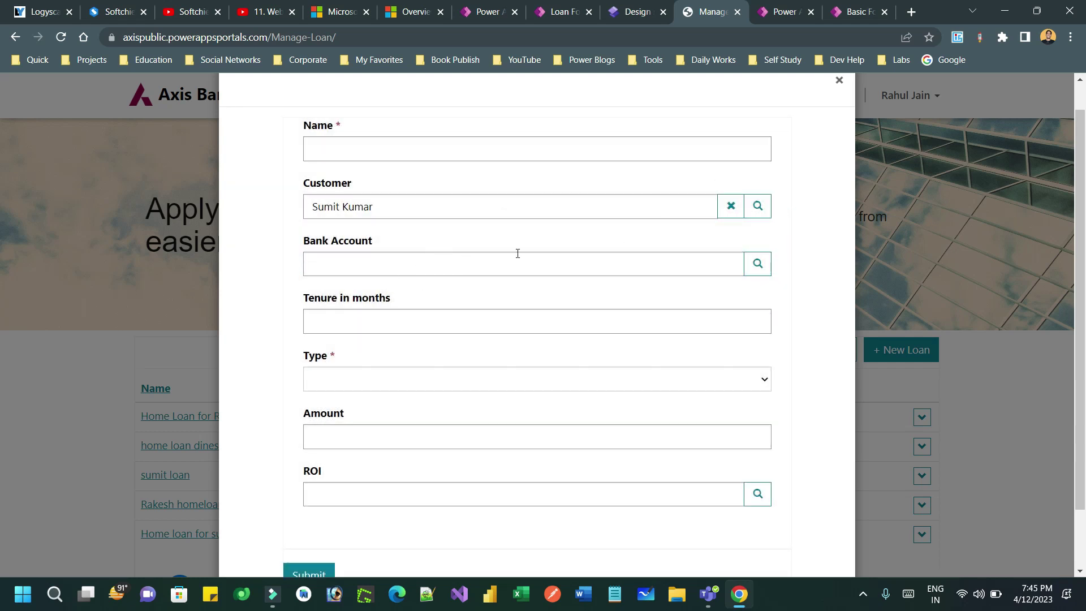
pyautogui.click(495, 185)
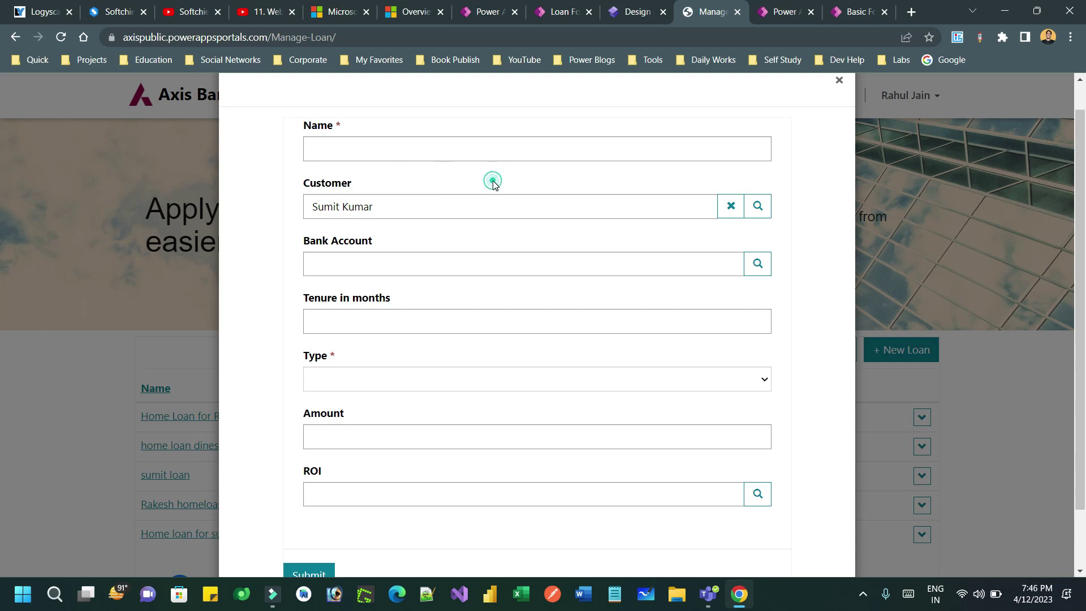
pyautogui.click(839, 83)
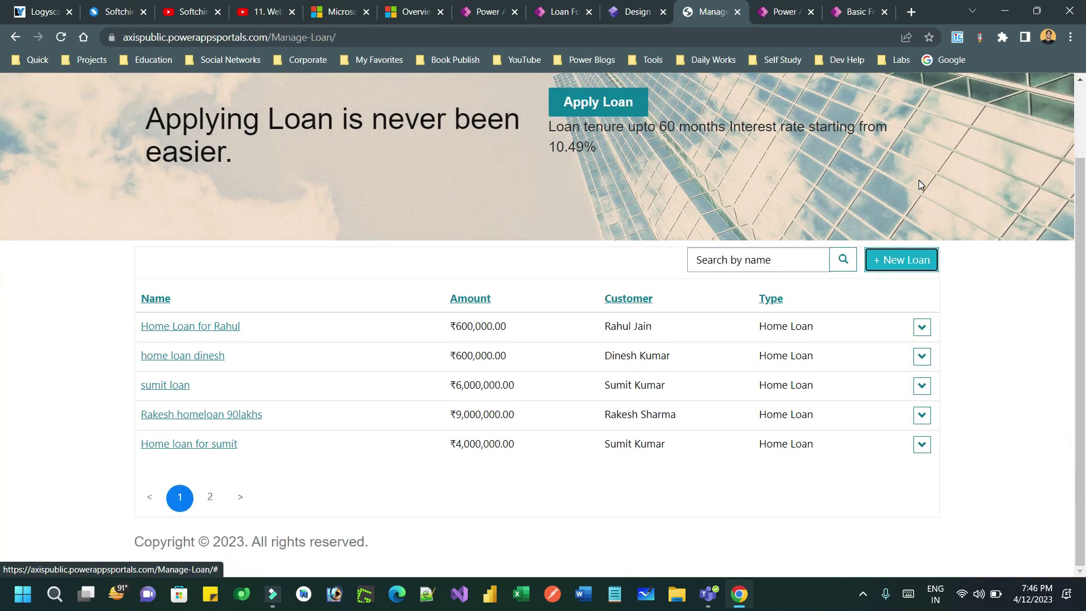